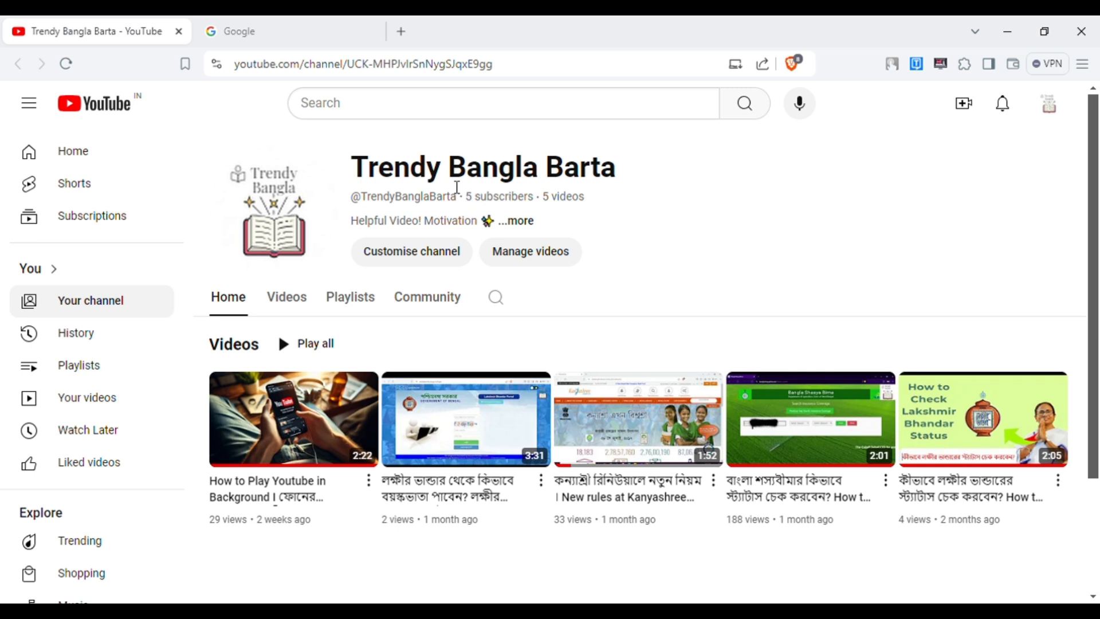
# Switch from the YouTube channel page to the Google homepage tab.
pyautogui.click(292, 30)
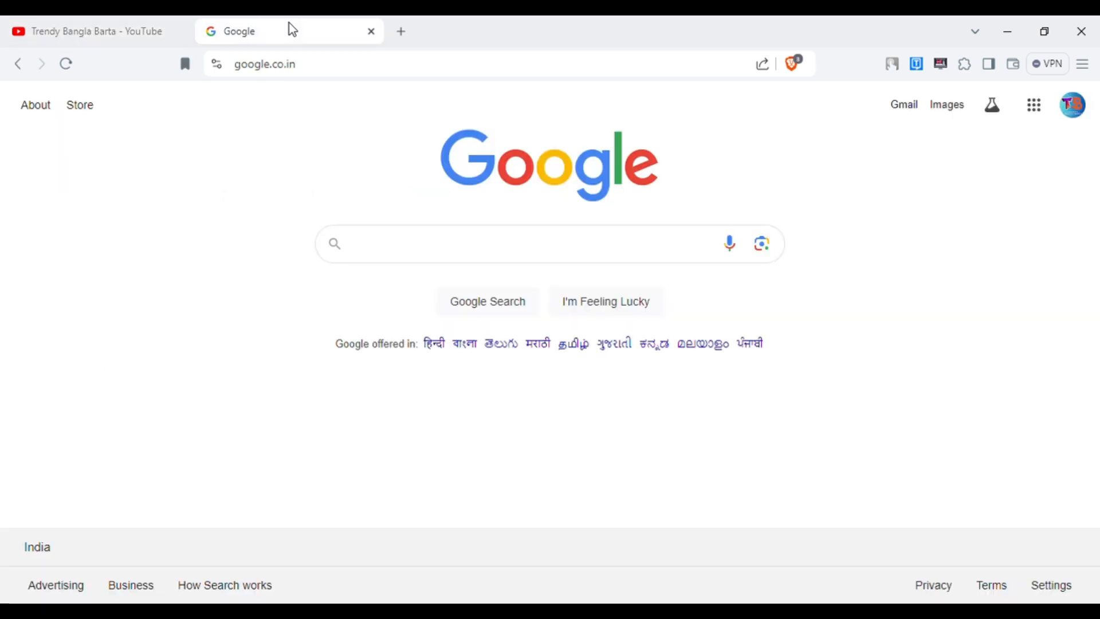
# Replace google.co.in with the router address 192.168.0.1 to load its login page.
pyautogui.click(330, 67)
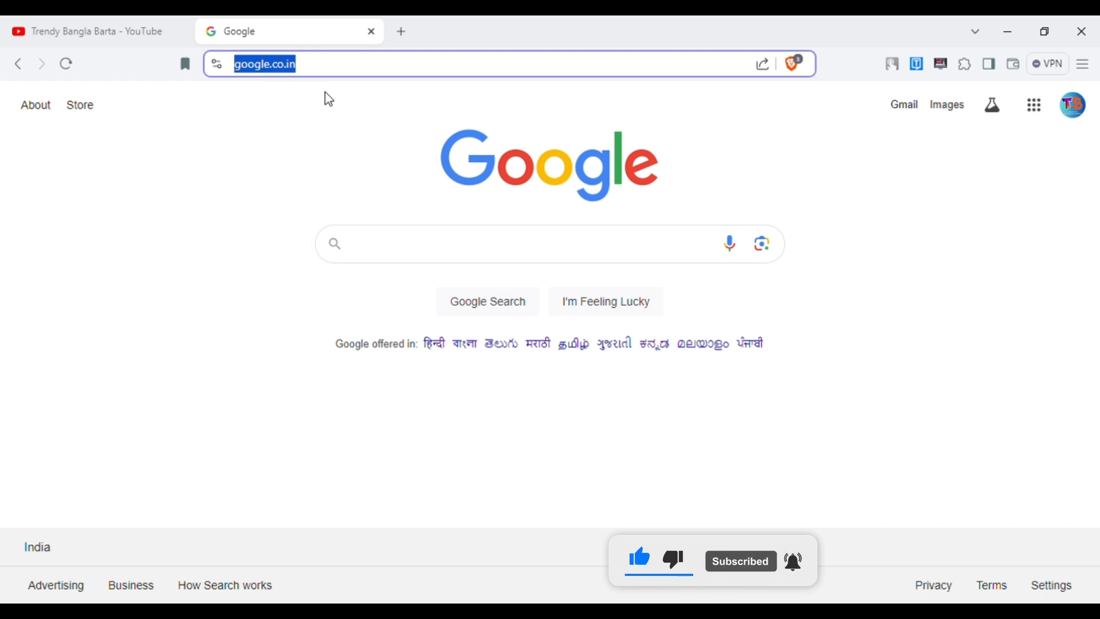
pyautogui.write('192')
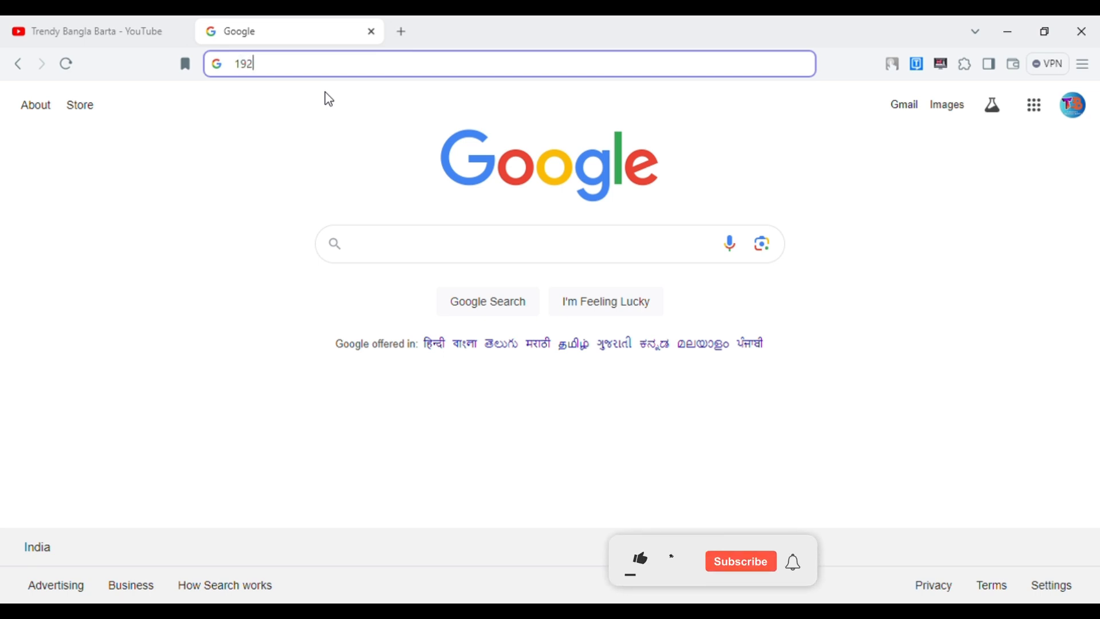
pyautogui.write('.168')
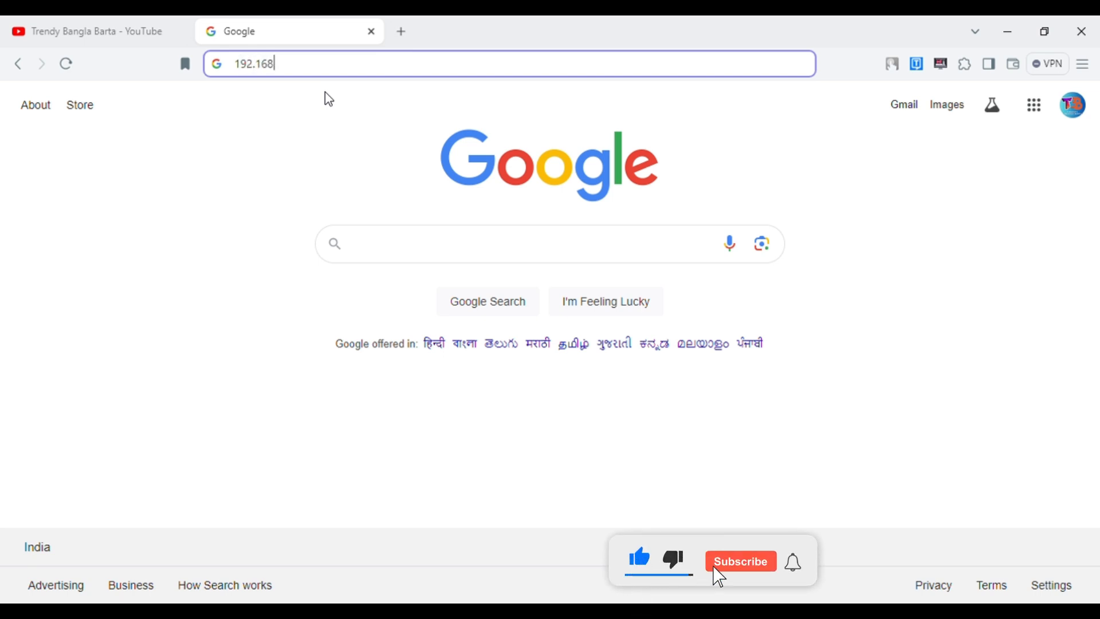
pyautogui.write('.0.1')
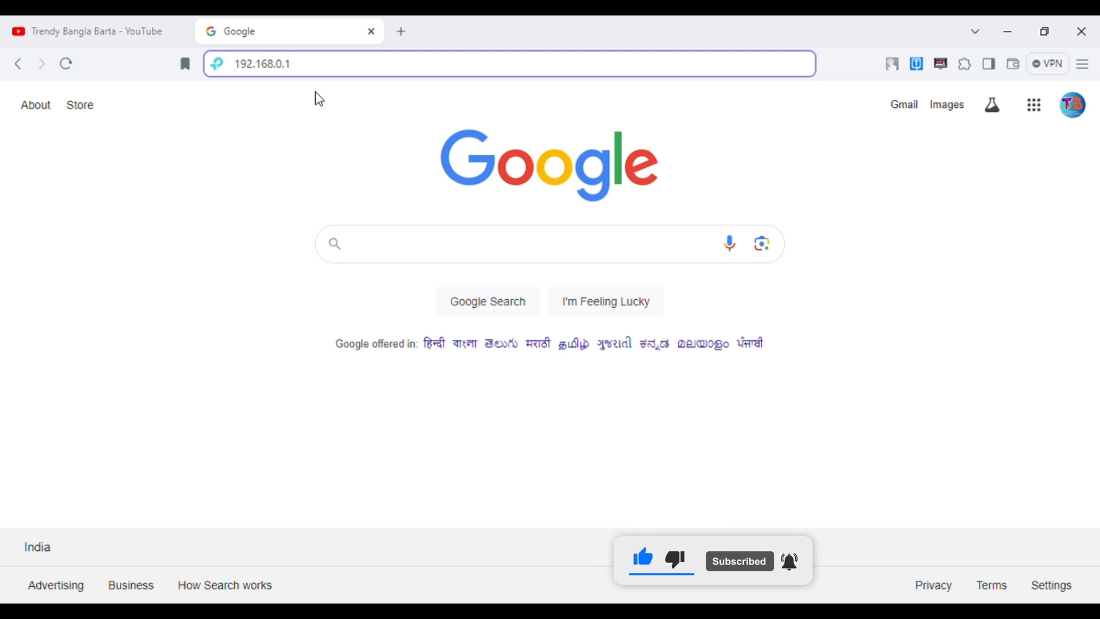
pyautogui.press('Return')
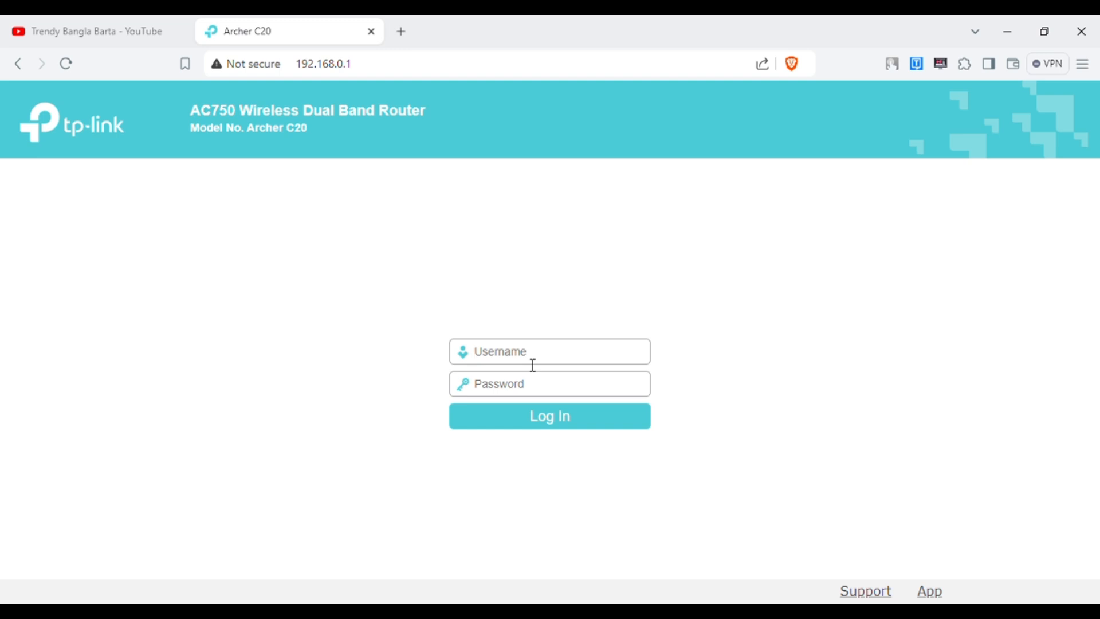
# Sign in to the Archer C20 admin with the admin username and router password.
pyautogui.write('admin')
pyautogui.press('Tab')
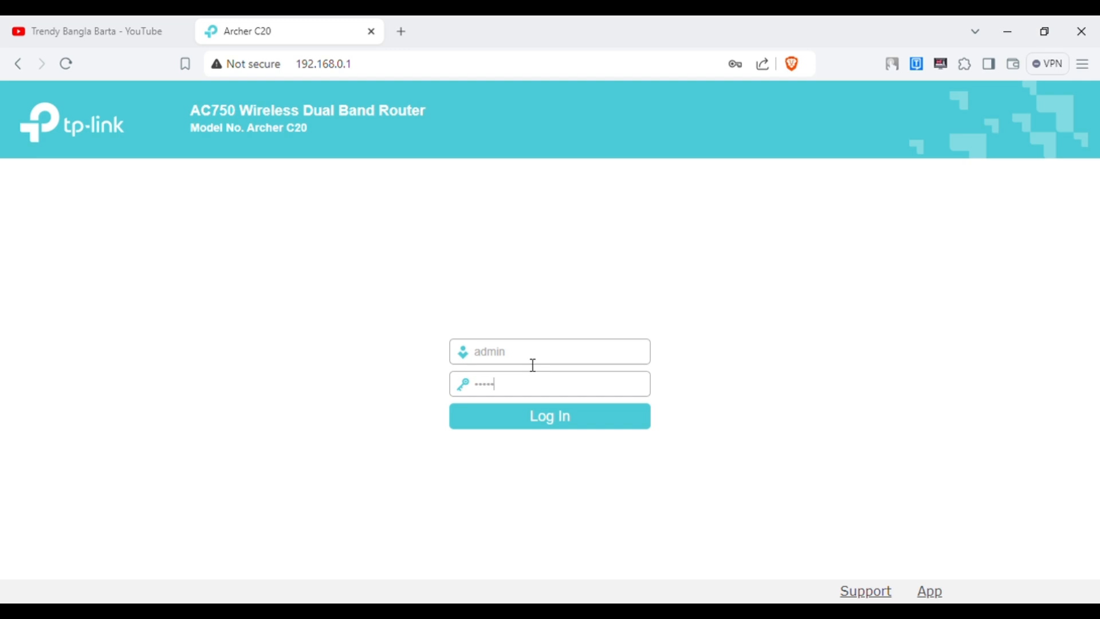
pyautogui.click(556, 421)
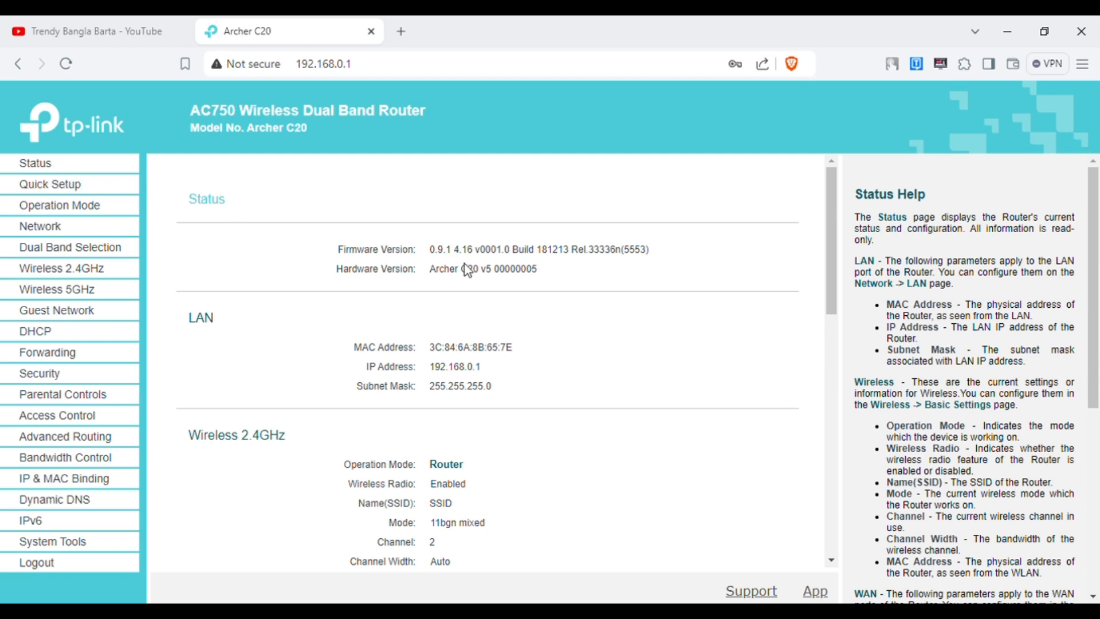
# Review the Status page down to System Up Time, then bring up the 2.4GHz Wireless Settings.
pyautogui.scroll(-4, 464, 298)
pyautogui.scroll(-5, 470, 312)
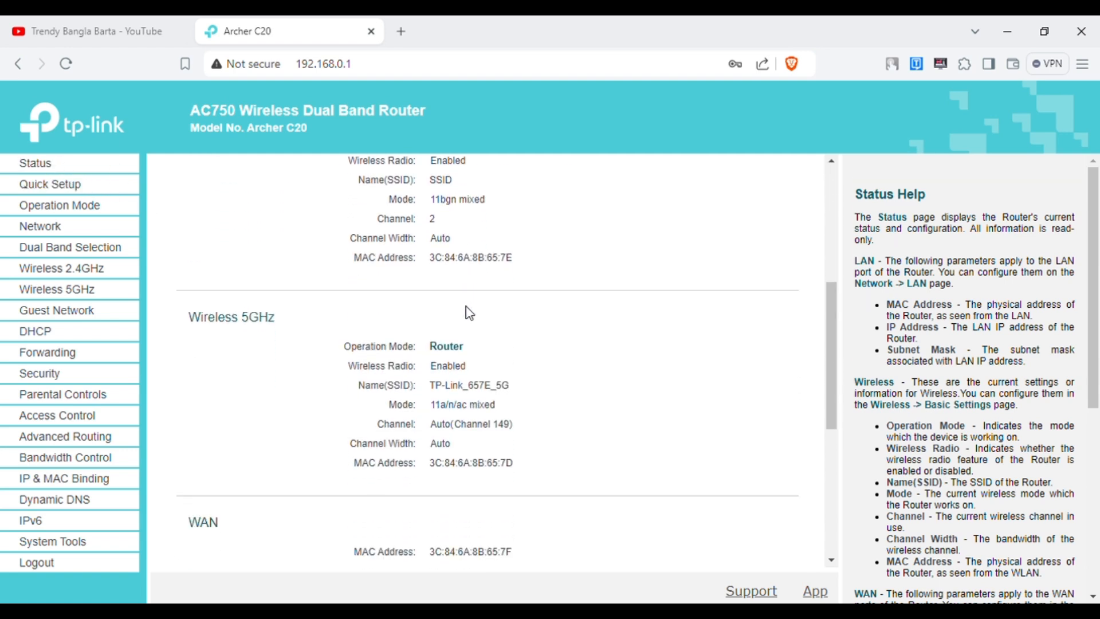
pyautogui.scroll(-2, 468, 315)
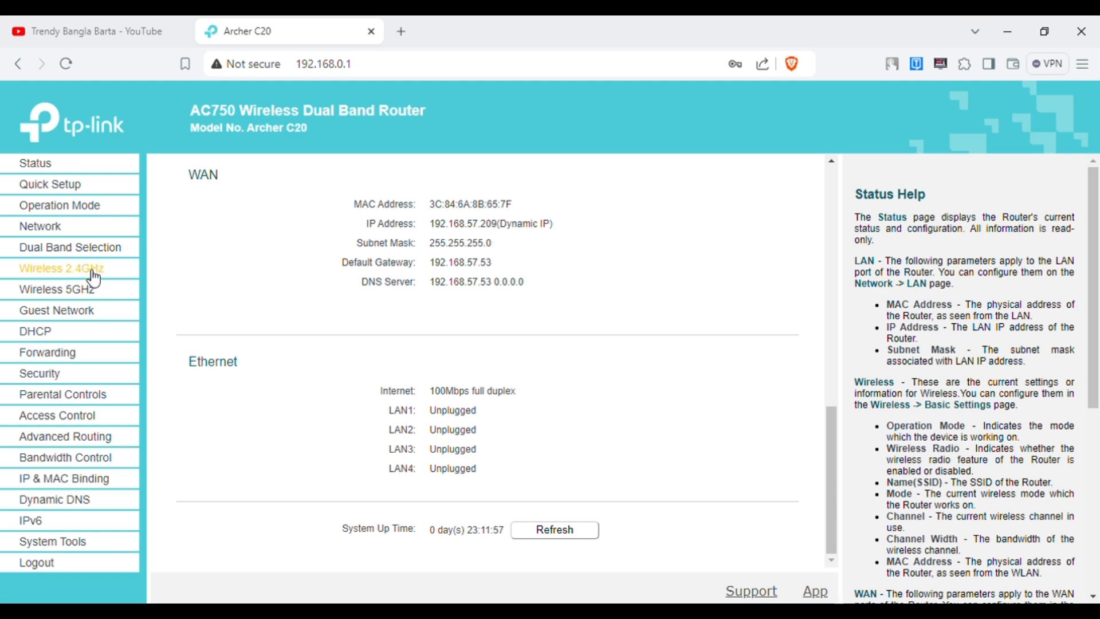
pyautogui.click(94, 279)
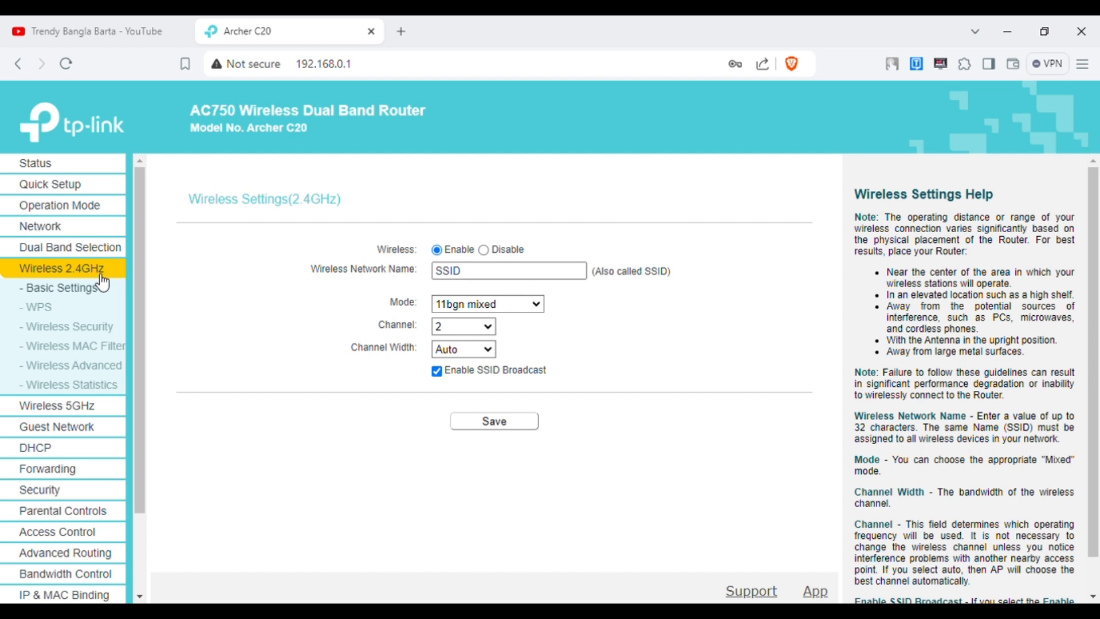
# Check the 2.4GHz network name (SSID), then go to 2.4GHz Wireless Security.
pyautogui.moveTo(310, 270); pyautogui.dragTo(343, 271)
pyautogui.doubleClick(477, 278)
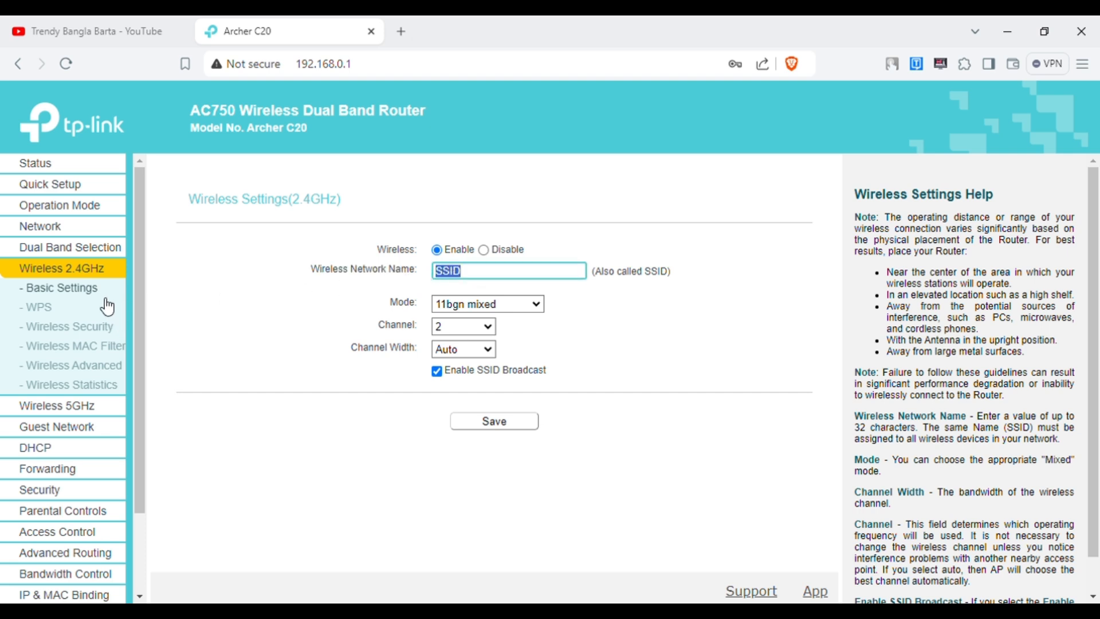
pyautogui.click(79, 331)
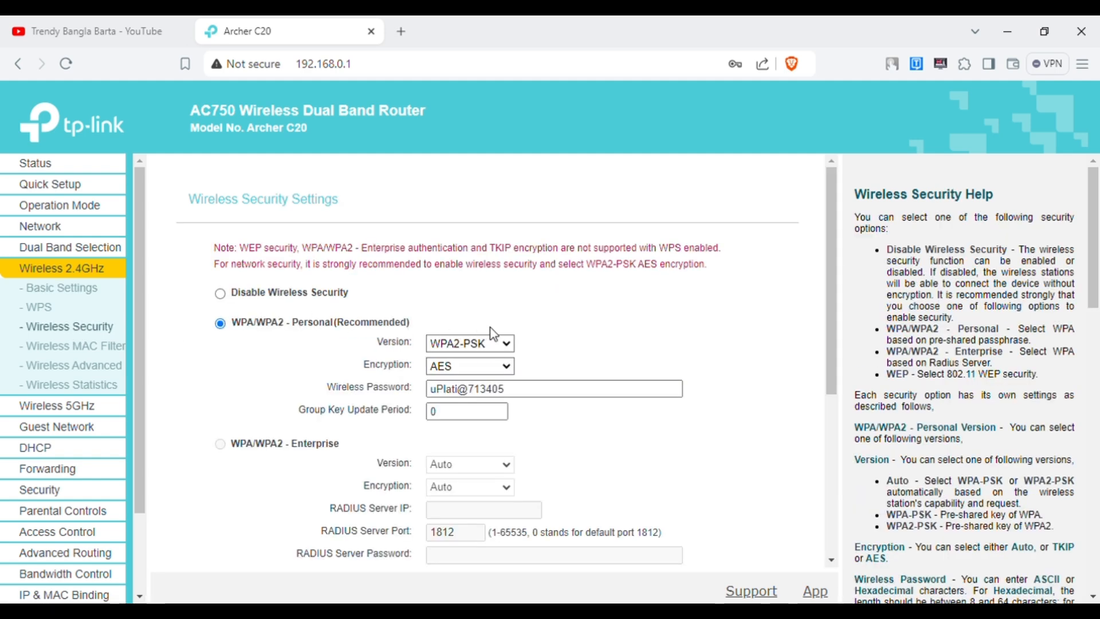
pyautogui.scroll(-1, 550, 325)
# Replace the 2.4GHz WPA2-PSK/AES wireless password with a new one and save it.
pyautogui.moveTo(331, 311); pyautogui.dragTo(471, 322)
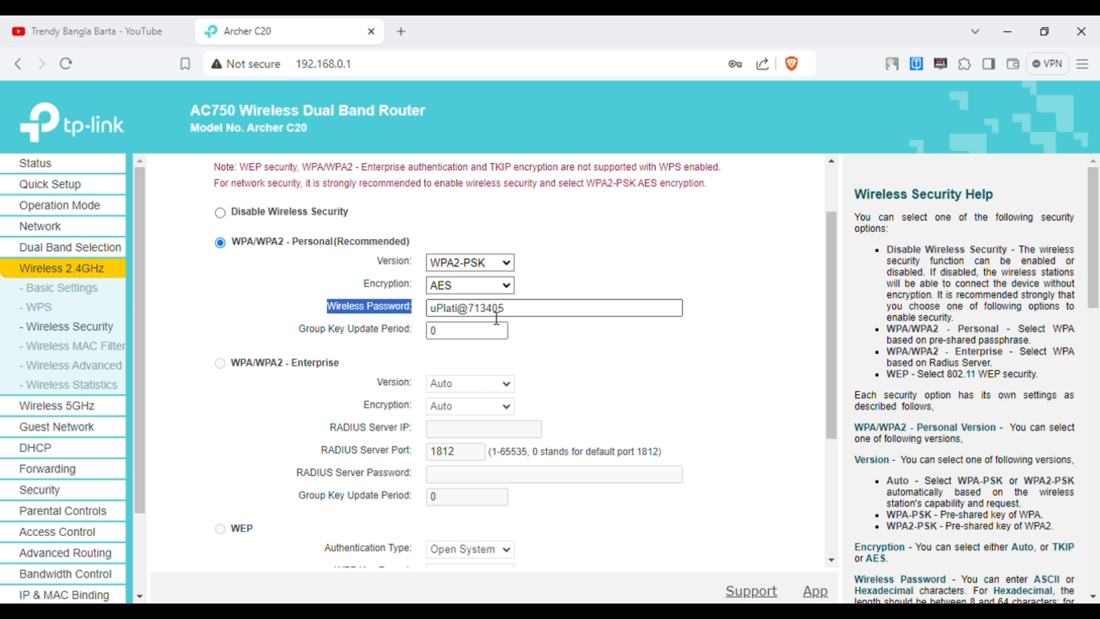
pyautogui.click(526, 314)
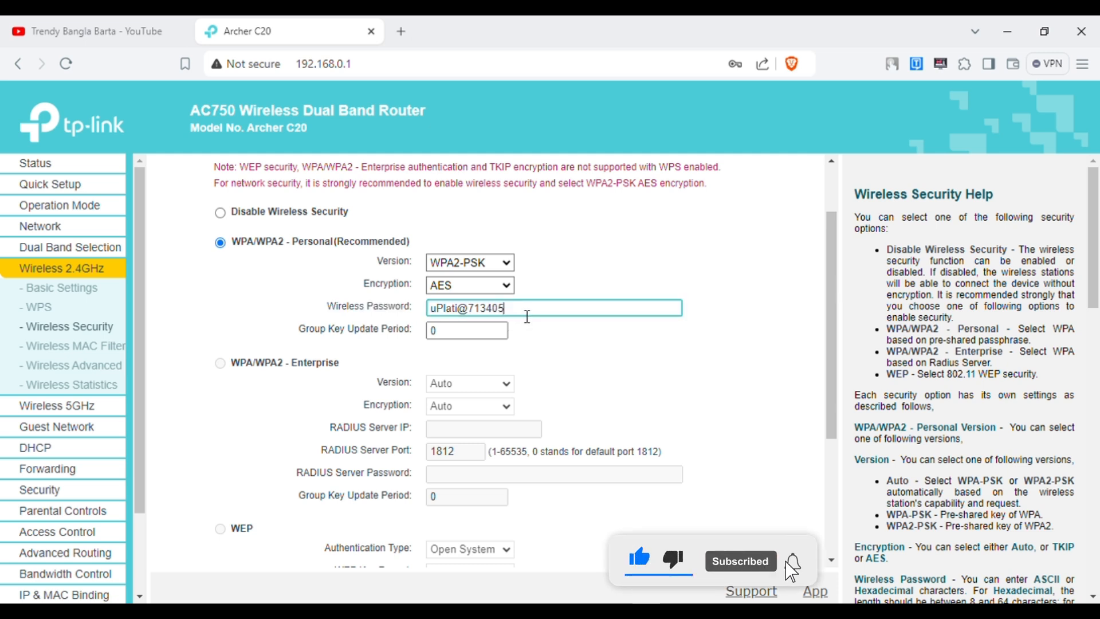
pyautogui.moveTo(527, 316); pyautogui.dragTo(428, 315)
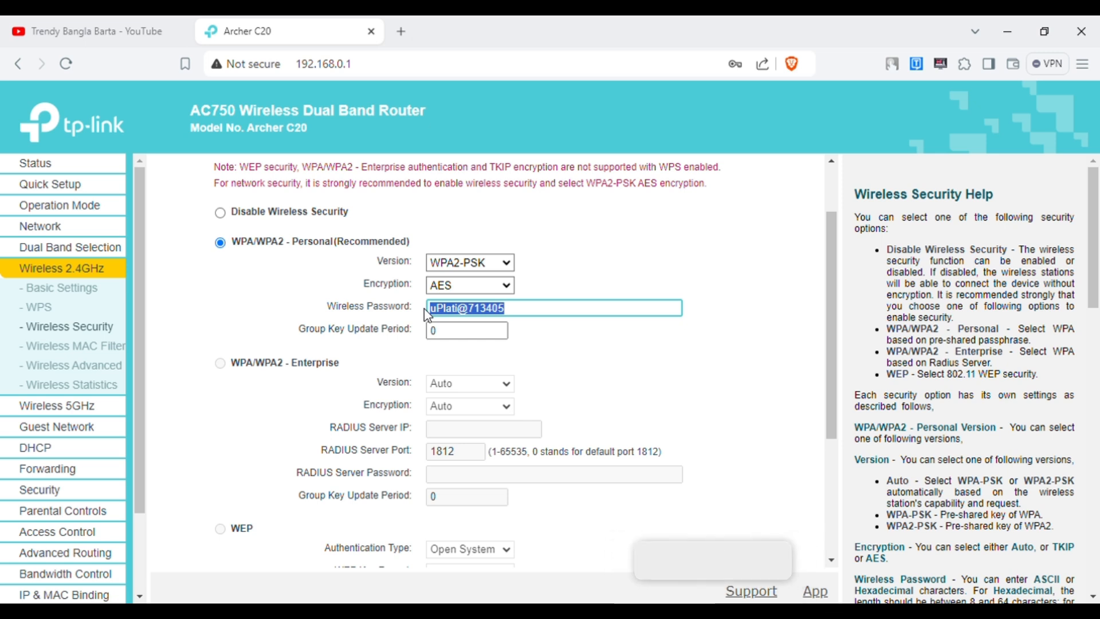
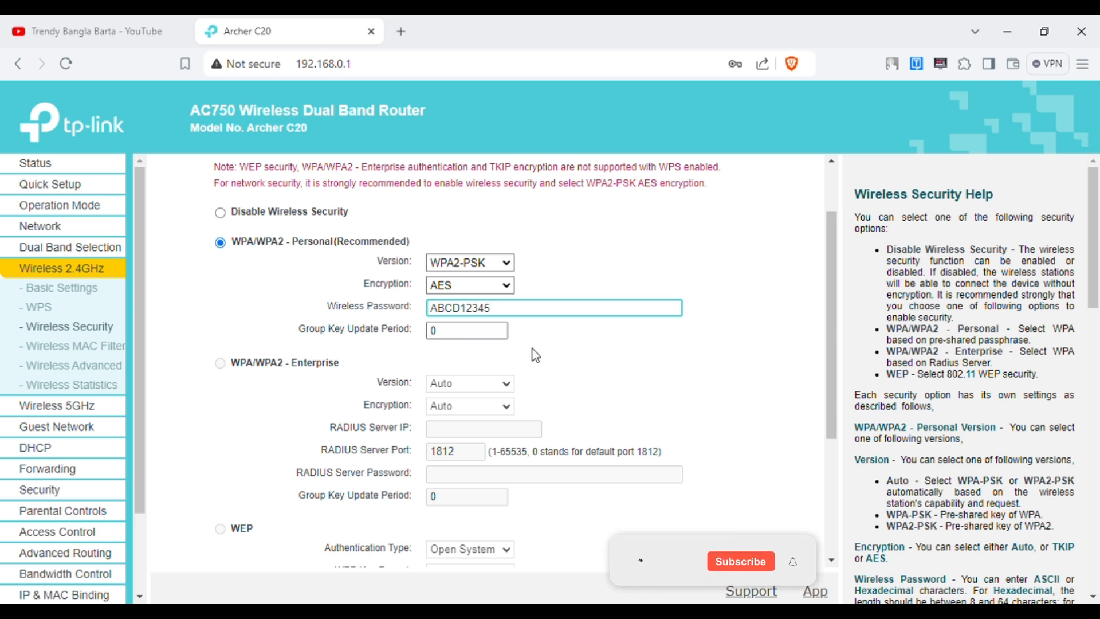
pyautogui.scroll(-1, 533, 353)
pyautogui.scroll(-2, 535, 355)
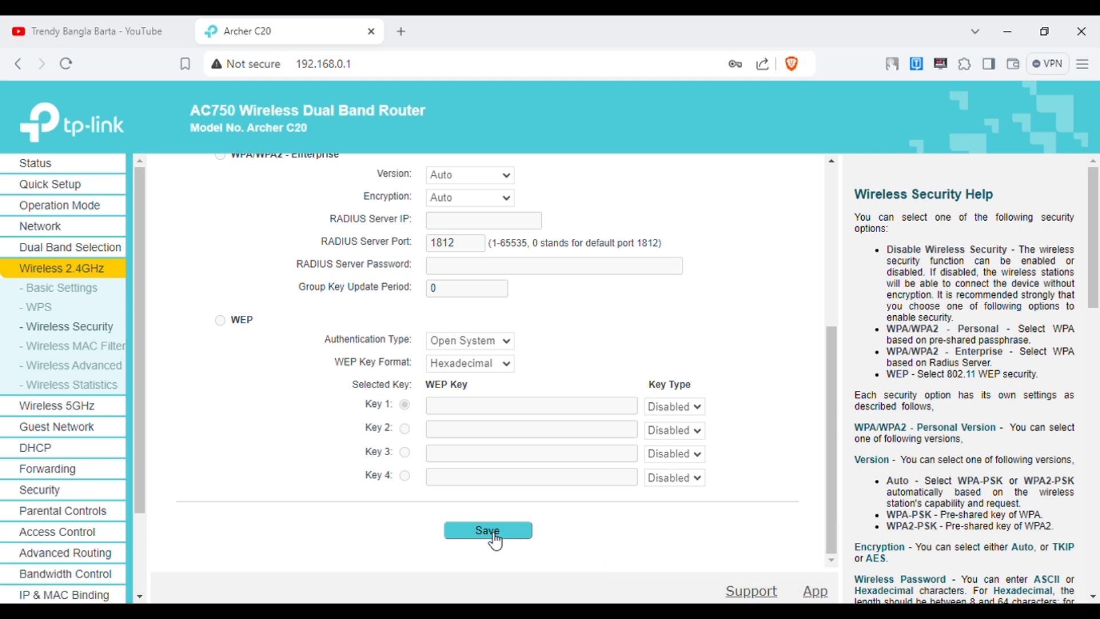
pyautogui.click(72, 412)
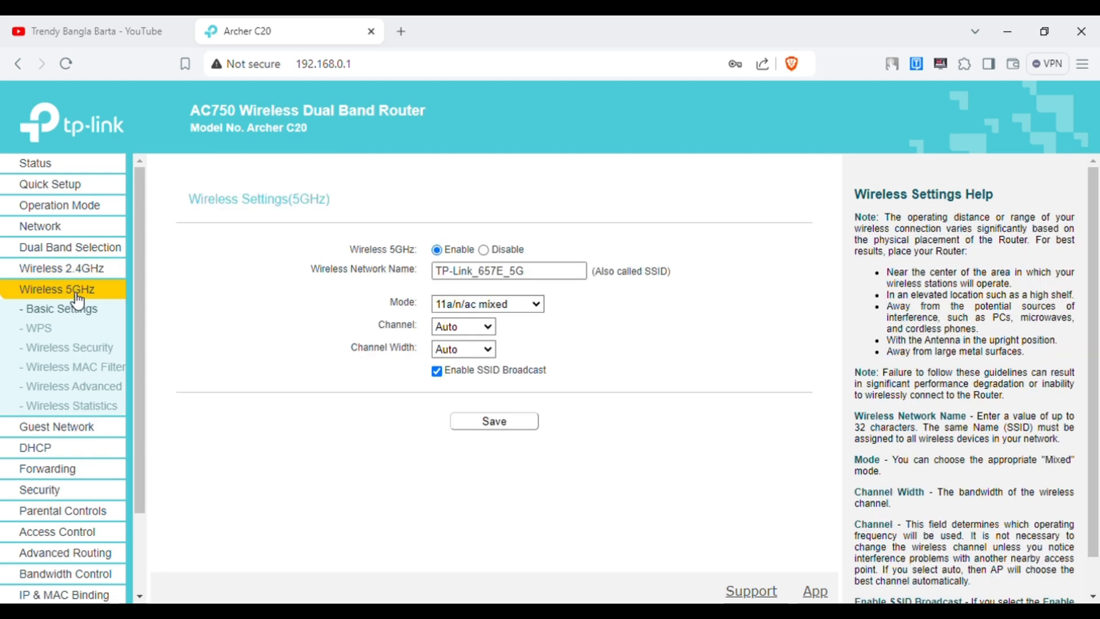
# On 5GHz Wireless Security, overwrite the old WPA2-PSK/AES password with a new password and save.
pyautogui.click(90, 351)
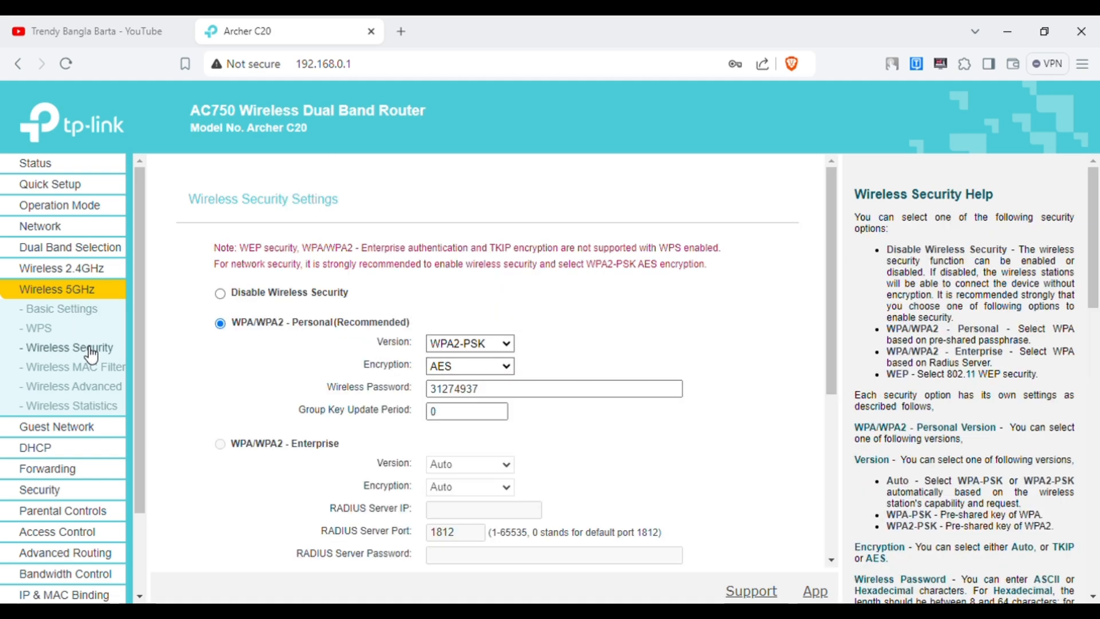
pyautogui.moveTo(328, 391); pyautogui.dragTo(414, 390)
pyautogui.moveTo(481, 390); pyautogui.dragTo(420, 400)
pyautogui.click(503, 396)
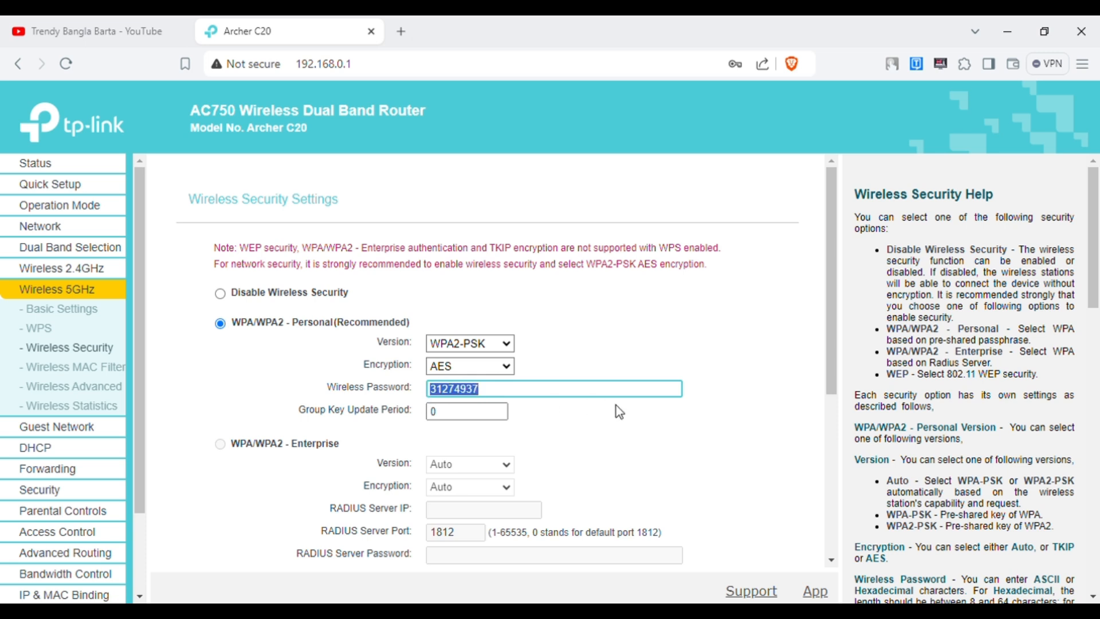
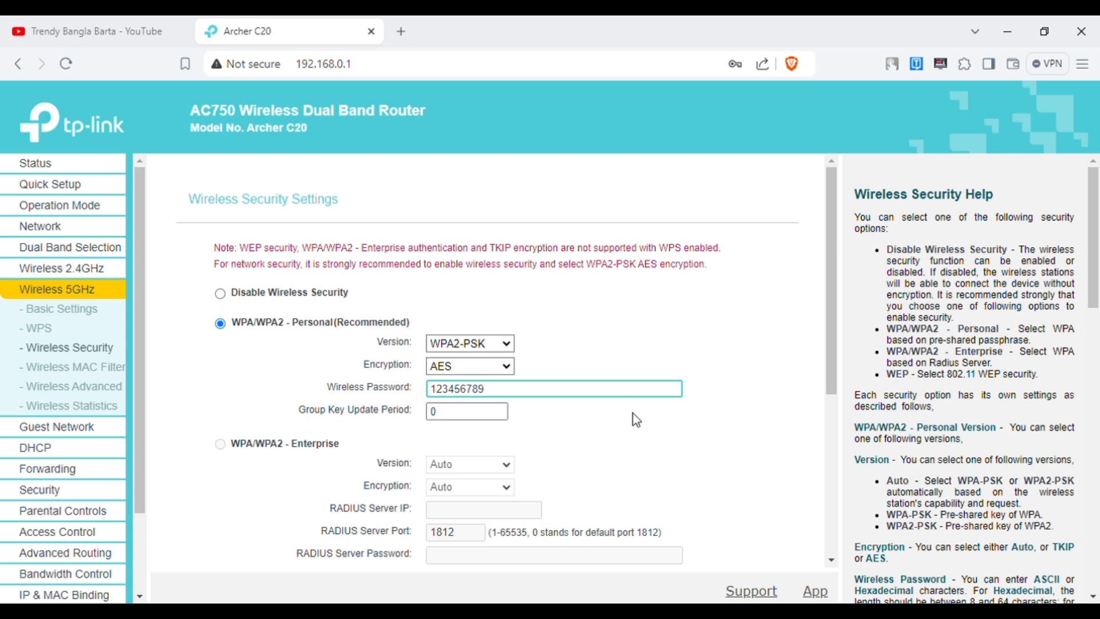
pyautogui.scroll(-5, 636, 419)
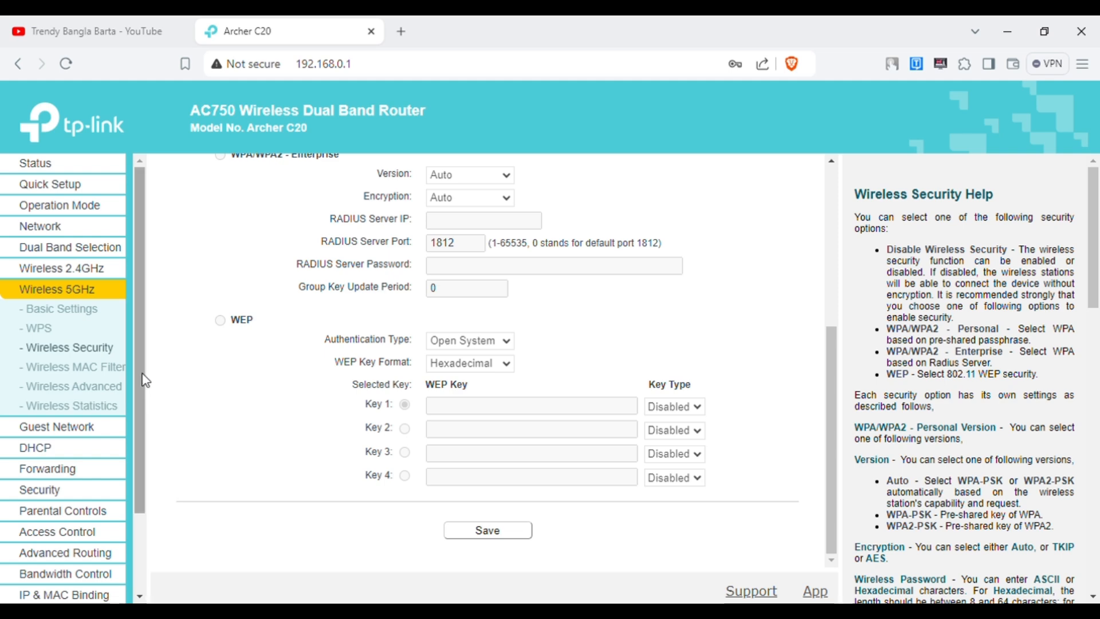
# Browse the WAN, LAN, Status and Operation Mode pages, ending on 2.4GHz Wireless Settings.
pyautogui.click(89, 231)
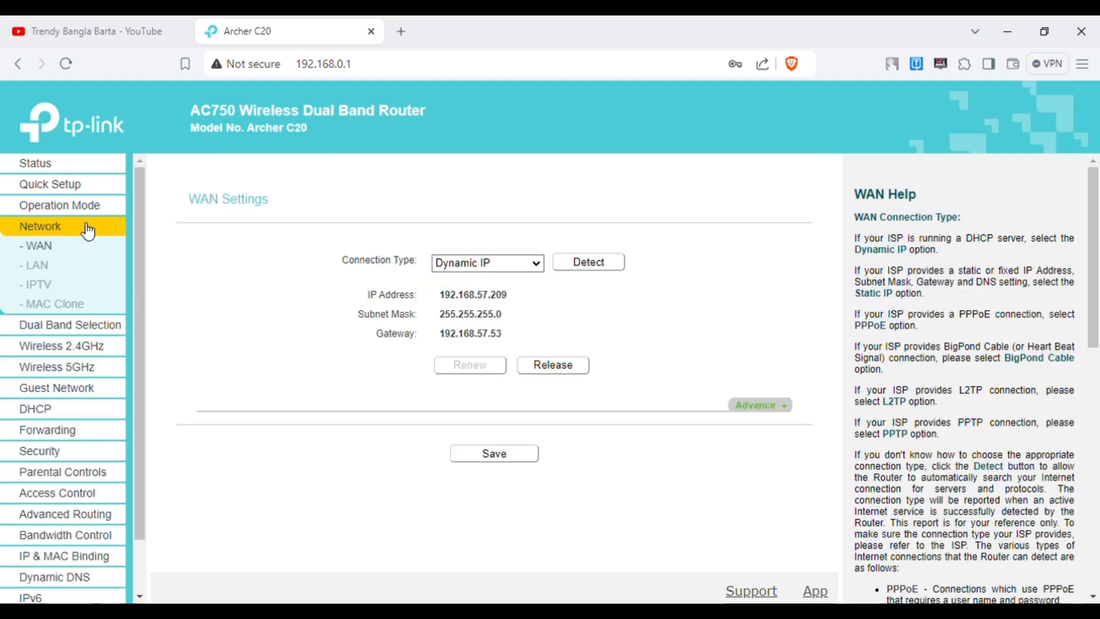
pyautogui.click(50, 274)
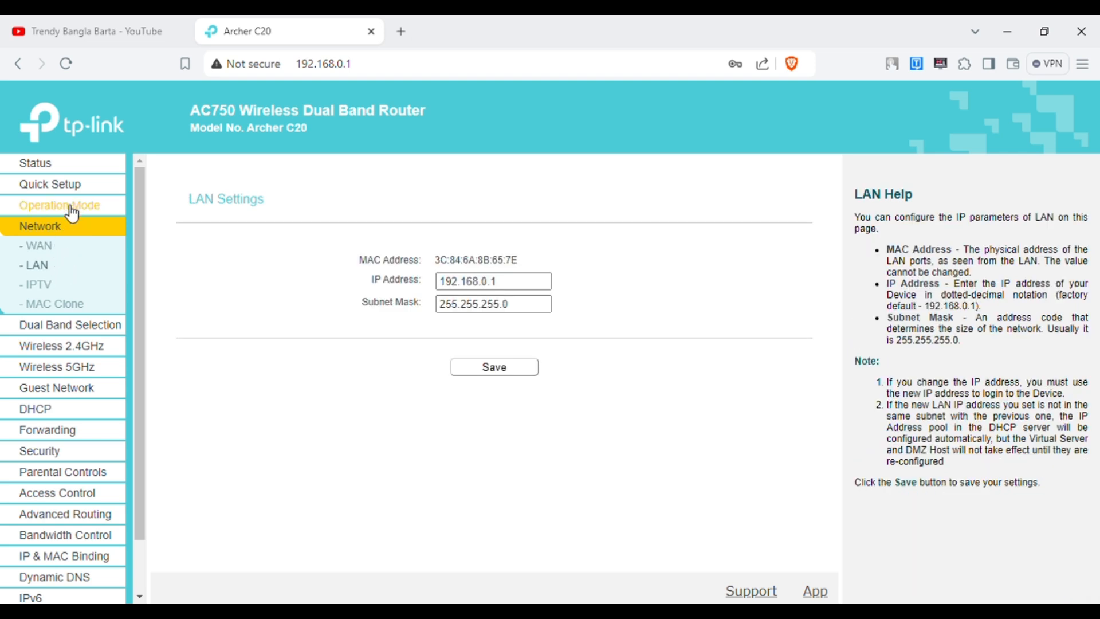
pyautogui.click(64, 168)
pyautogui.scroll(-8, 539, 436)
pyautogui.scroll(-3, 548, 453)
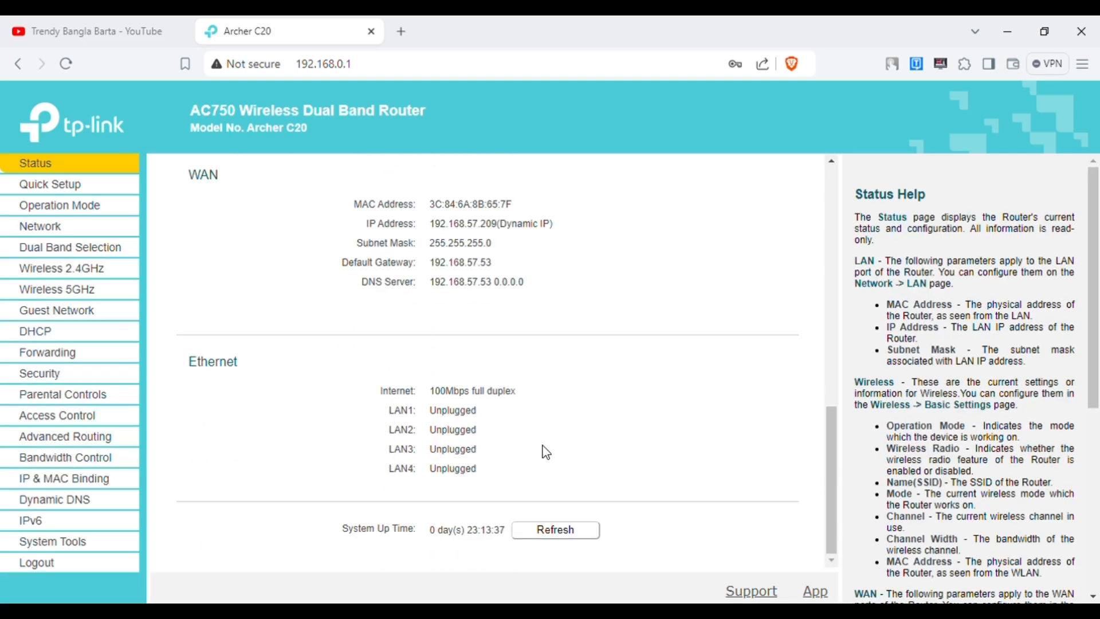
pyautogui.scroll(4, 546, 453)
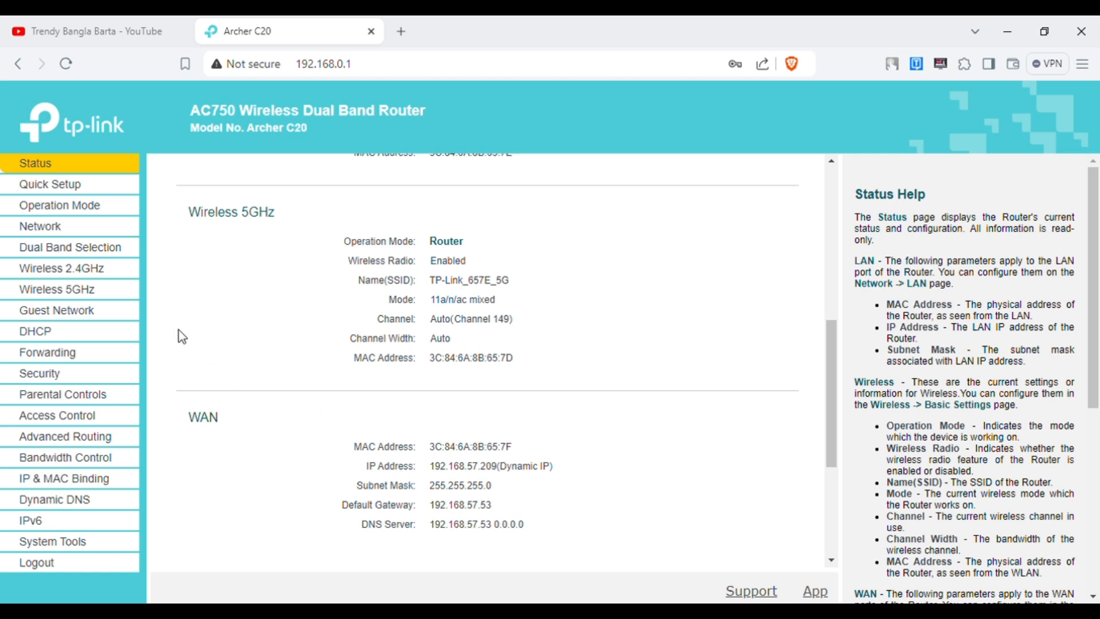
pyautogui.click(84, 214)
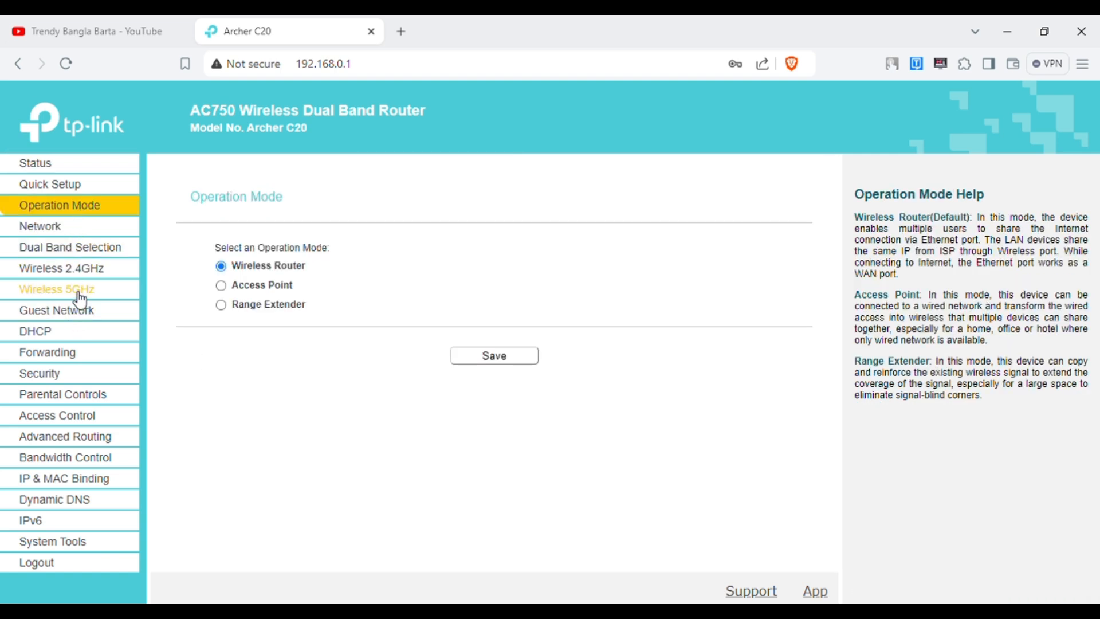
pyautogui.click(81, 269)
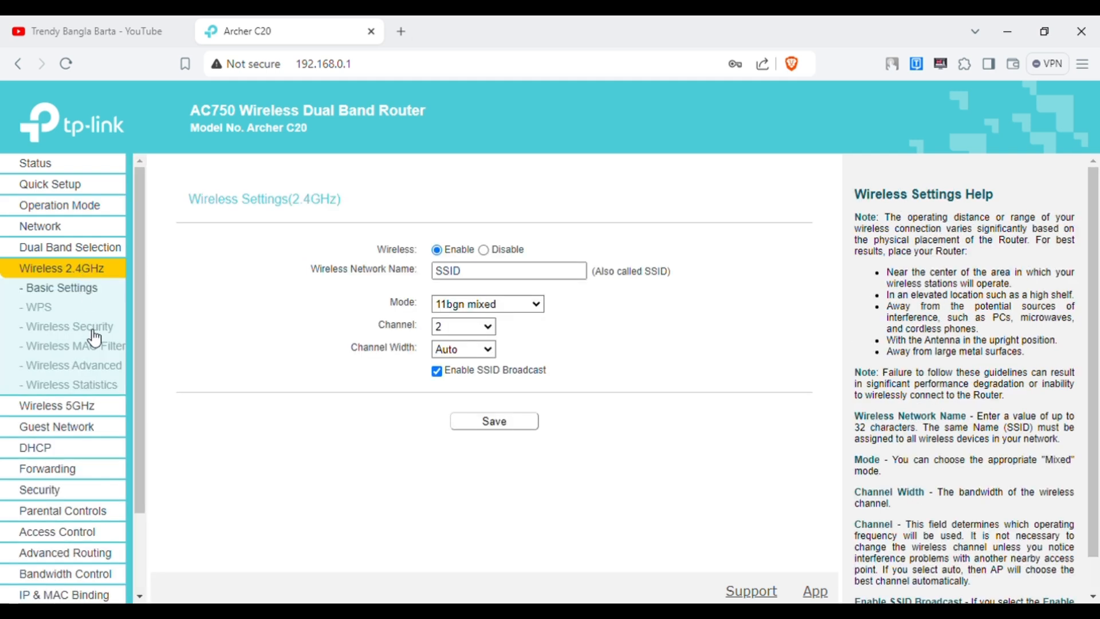
# Show and refresh the 2.4GHz Wireless Statistics, listing five connected stations.
pyautogui.click(117, 395)
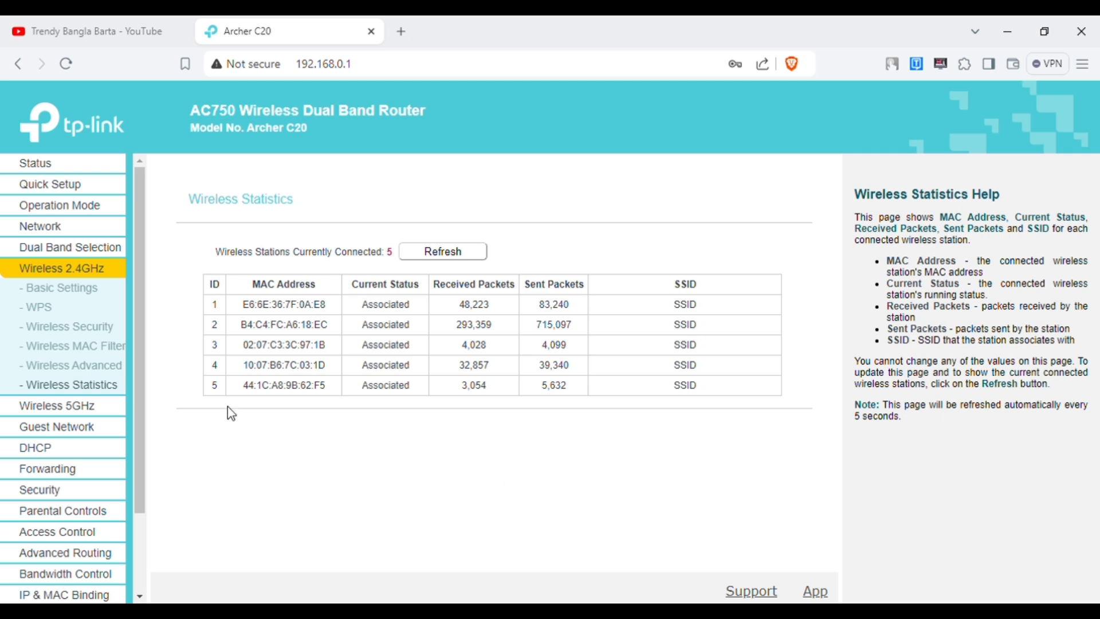
pyautogui.moveTo(211, 309); pyautogui.dragTo(685, 405)
pyautogui.click(459, 258)
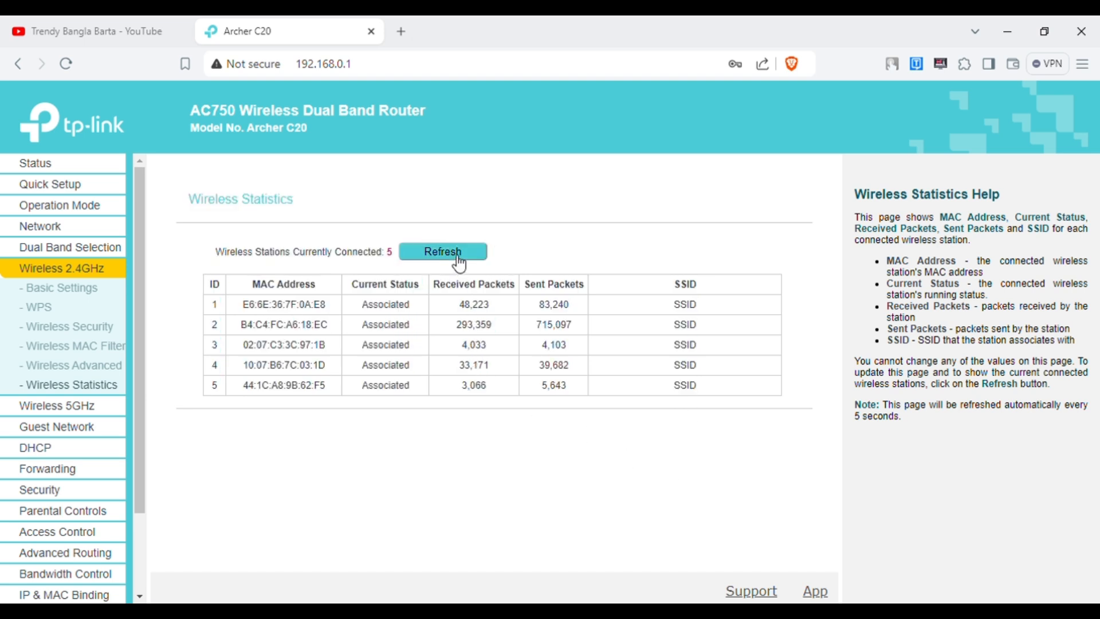
pyautogui.click(459, 260)
pyautogui.click(459, 260)
pyautogui.moveTo(213, 306); pyautogui.dragTo(680, 393)
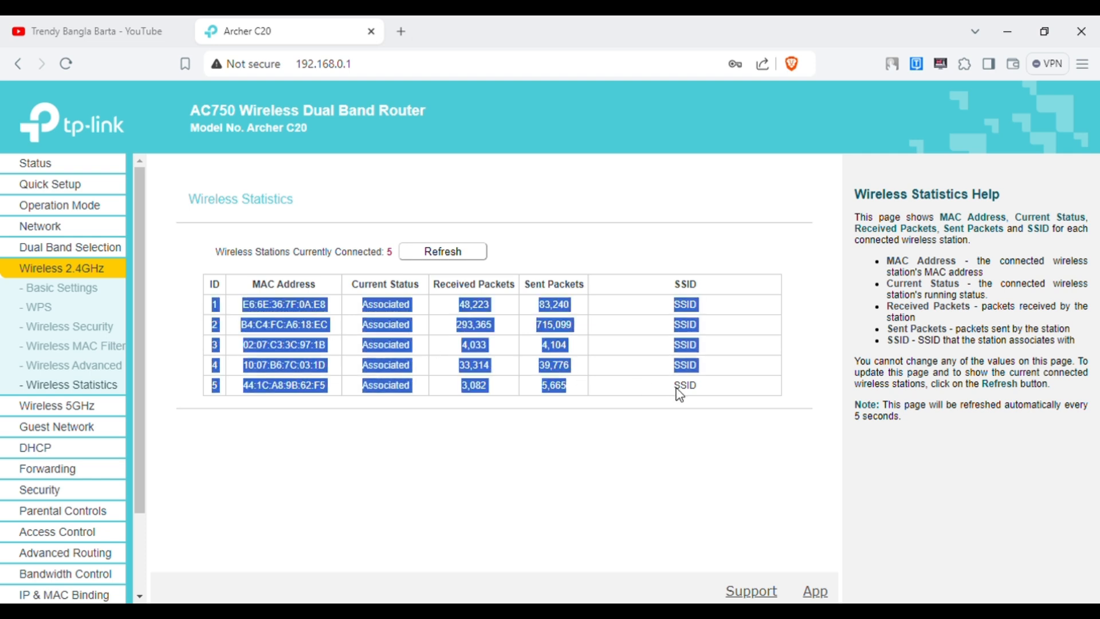
pyautogui.click(713, 412)
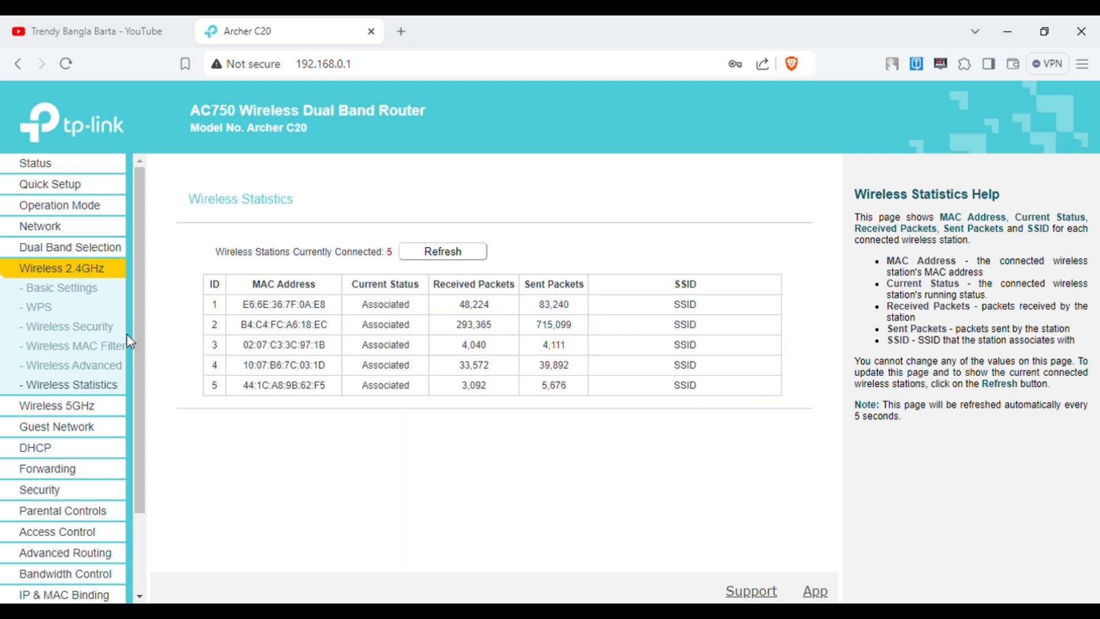
# Show the 5GHz Wireless Statistics, with one station connected to TP-Link_657E_5G.
pyautogui.click(107, 408)
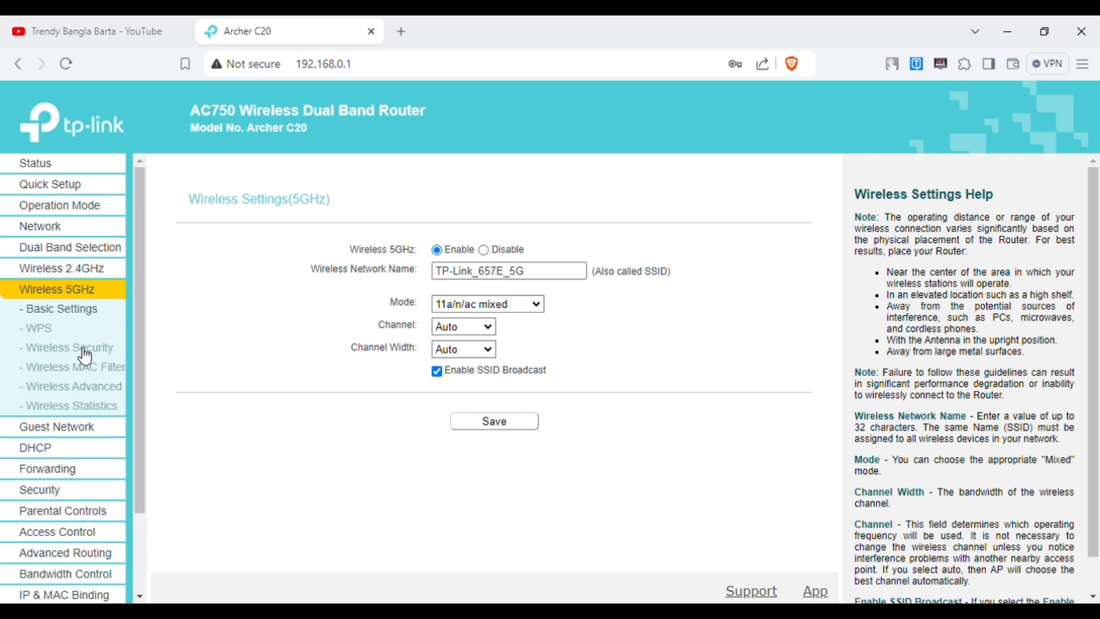
pyautogui.click(90, 409)
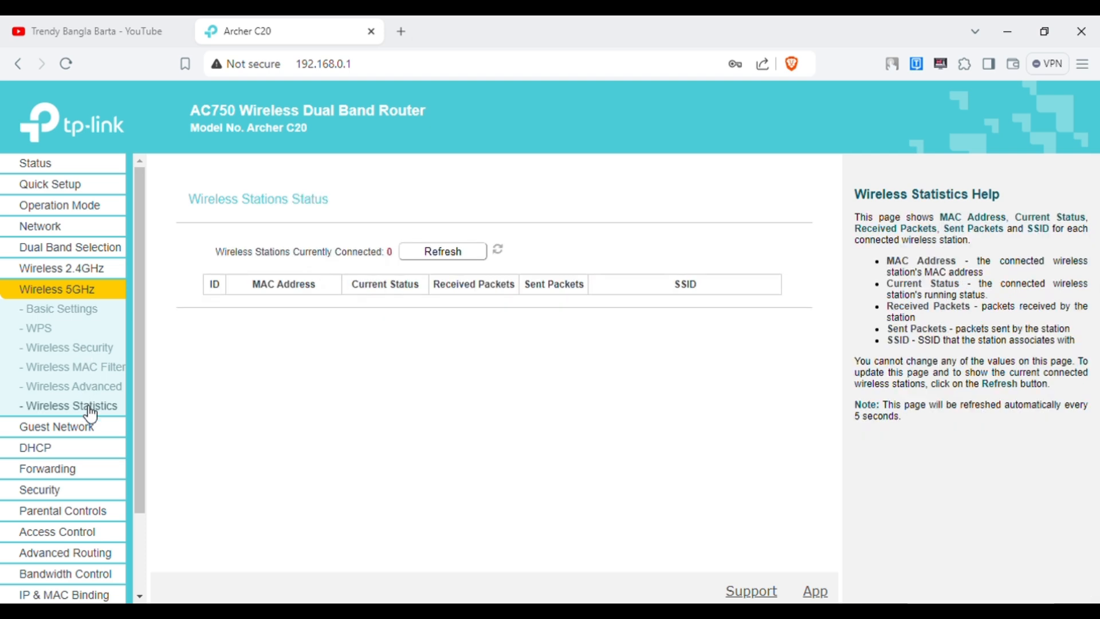
pyautogui.moveTo(747, 307); pyautogui.dragTo(233, 310)
pyautogui.click(385, 369)
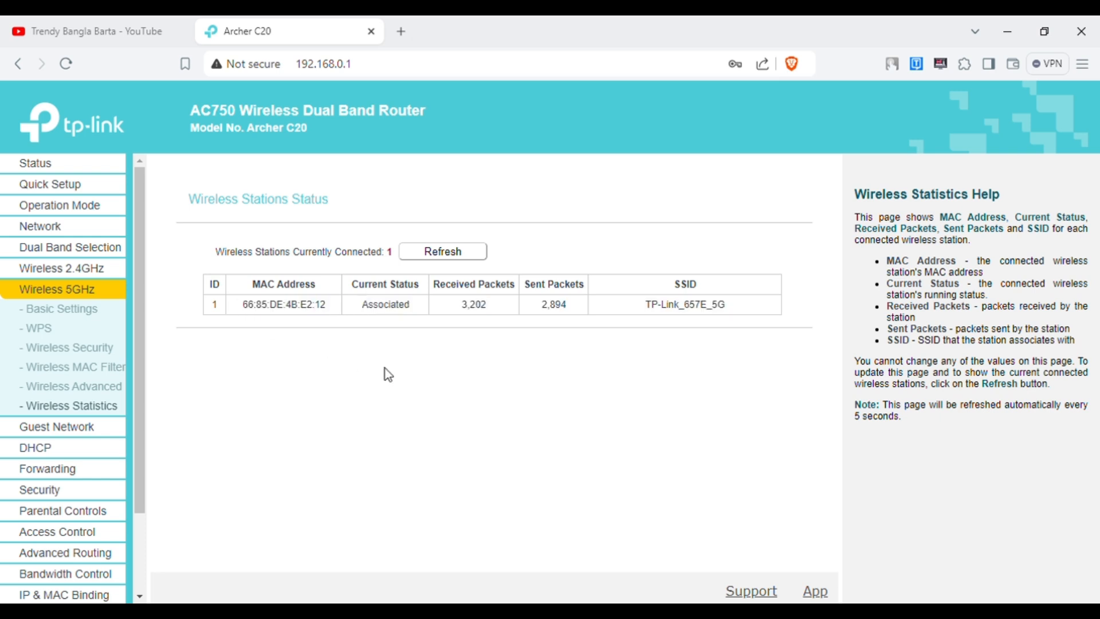